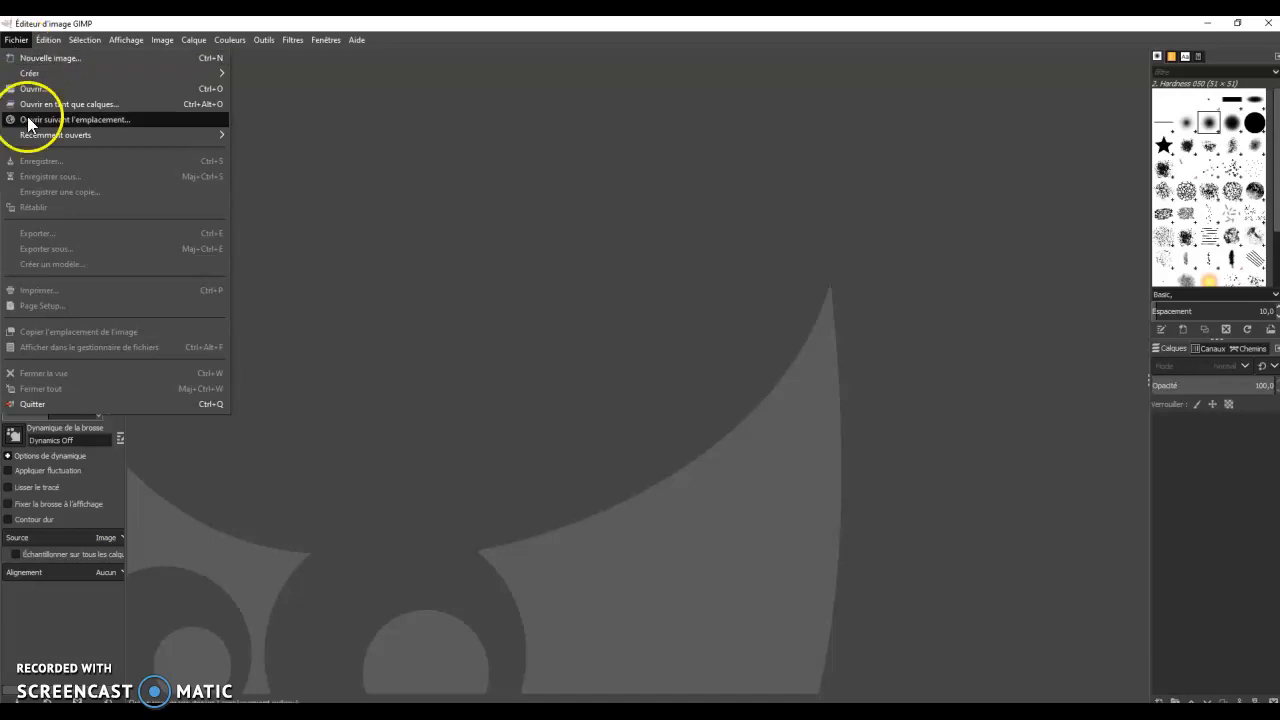
- Open the recently used image portrait (1).jpg
{"action": "left_click", "coordinate": [331, 172]}
{"action": "left_click", "coordinate": [22, 41]}
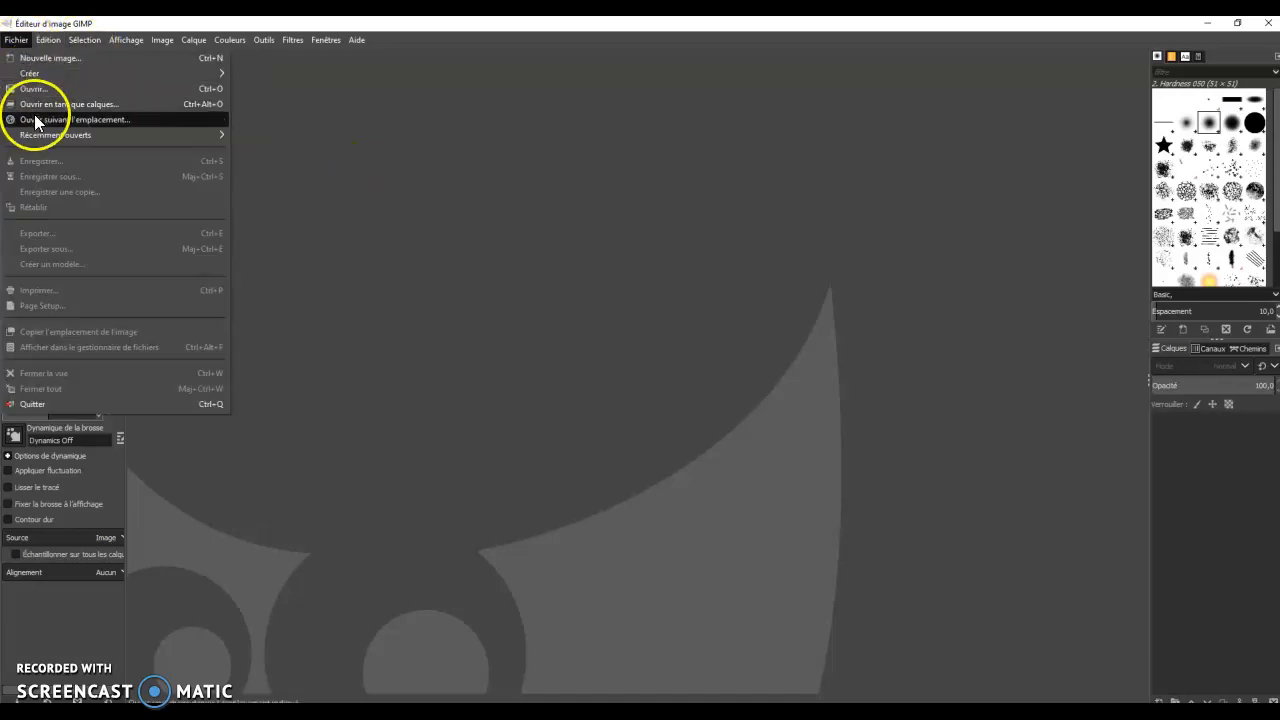
{"action": "mouse_move", "coordinate": [68, 135]}
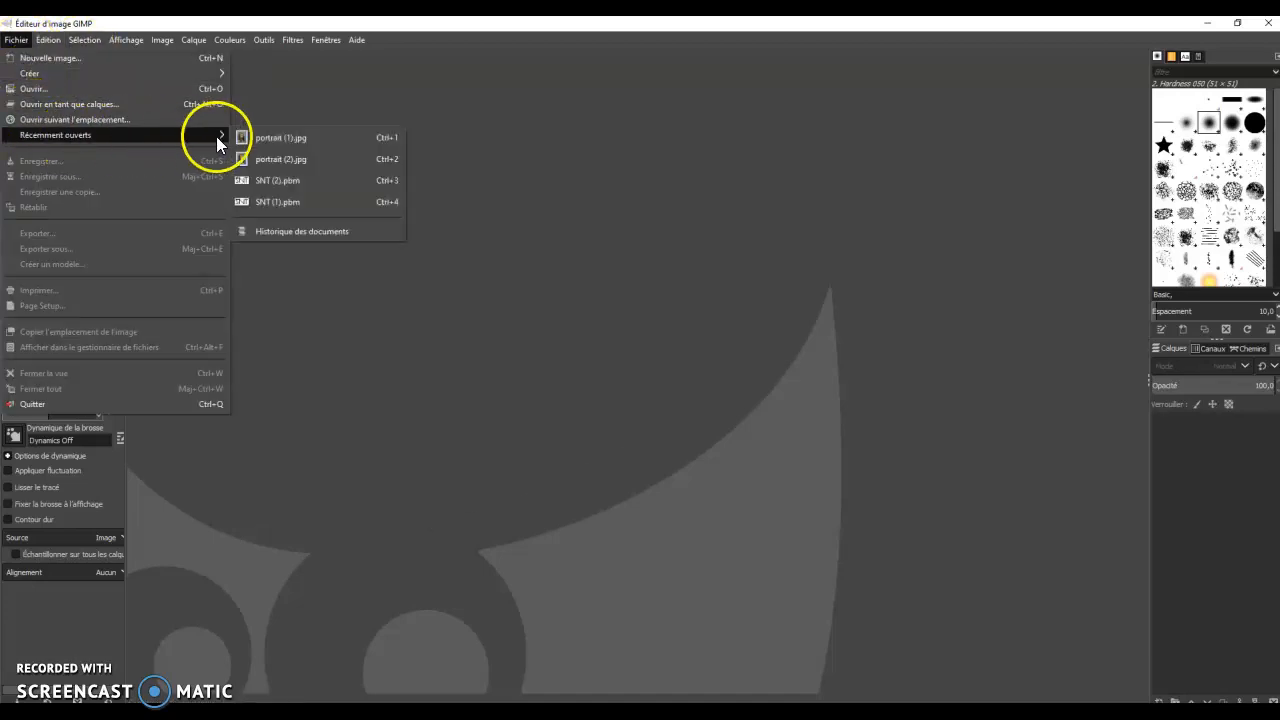
{"action": "left_click", "coordinate": [293, 137]}
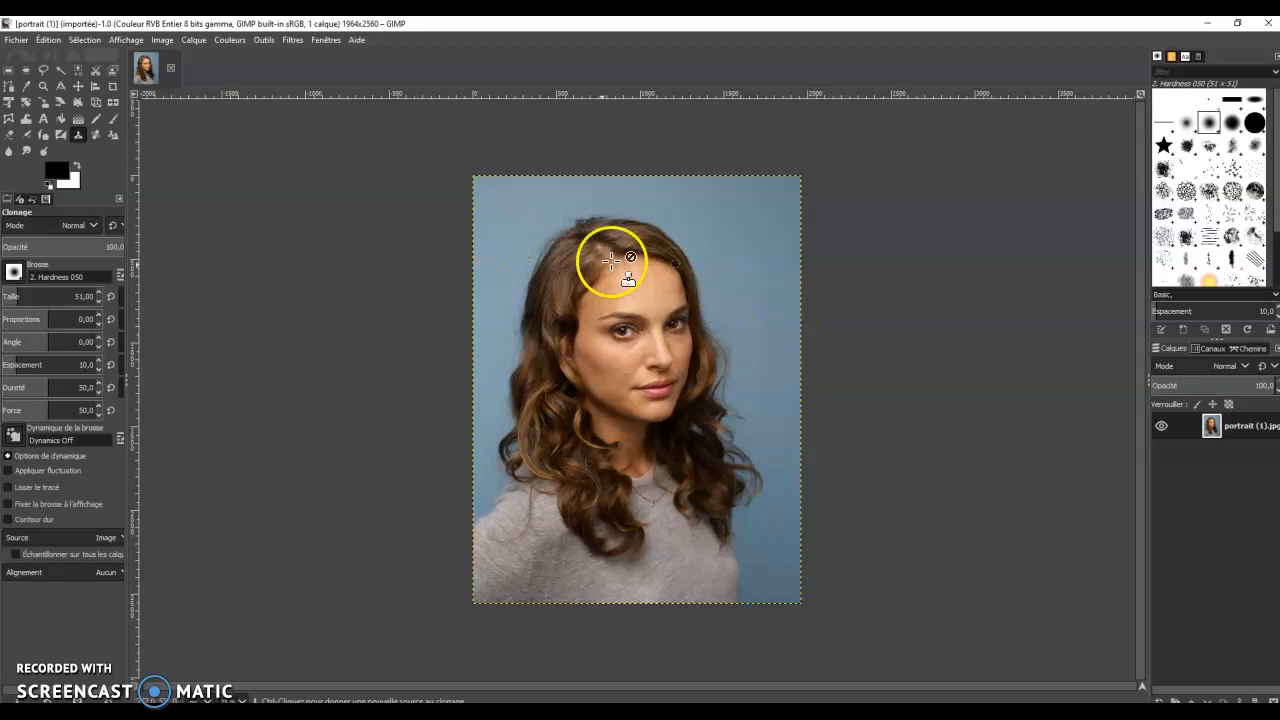
{"action": "scroll", "coordinate": [543, 349], "scroll_direction": "up", "scroll_amount": 1}
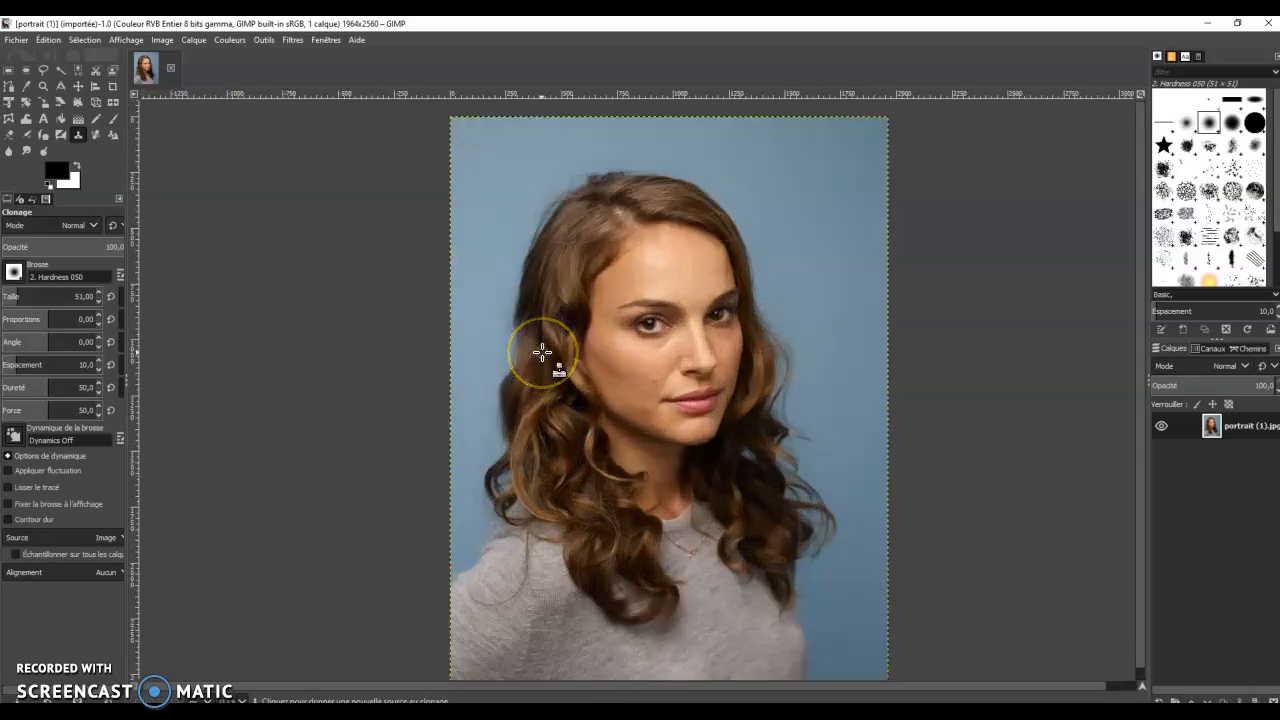
{"action": "scroll", "coordinate": [543, 349], "scroll_direction": "down", "scroll_amount": 1}
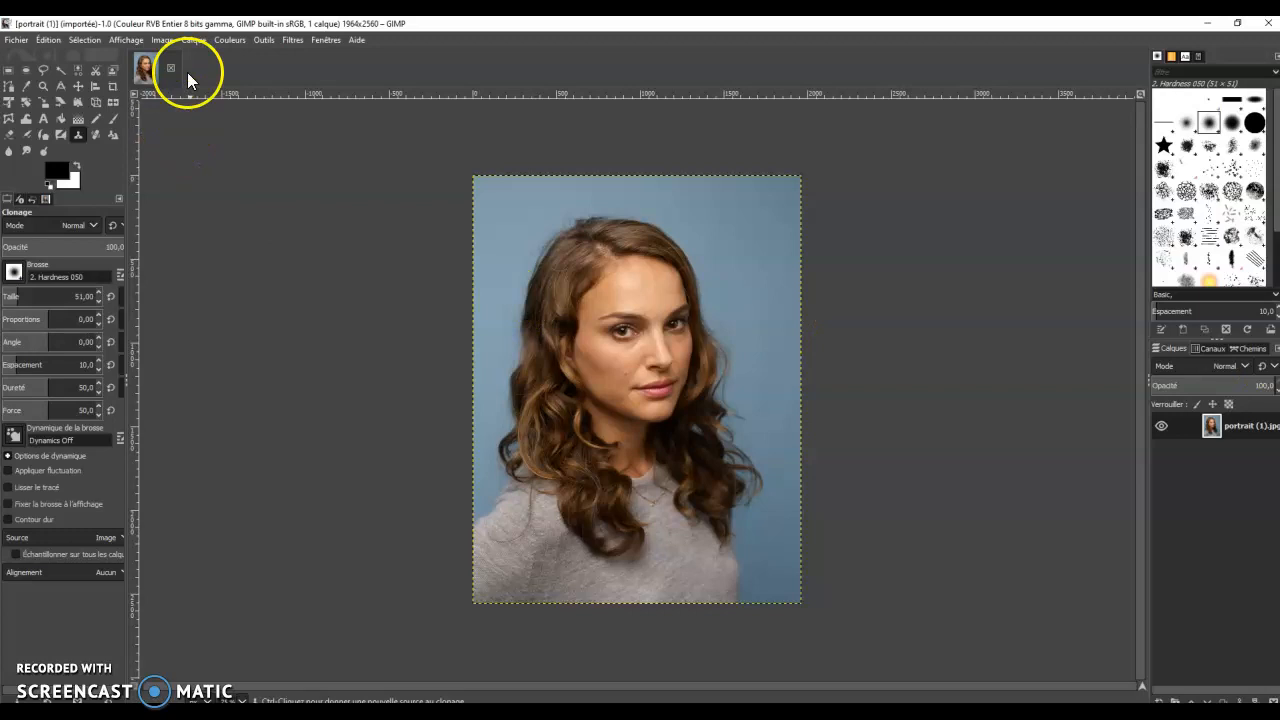
- Duplicate the portrait (1).jpg layer and keep the copy as the active layer
{"action": "left_click", "coordinate": [190, 40]}
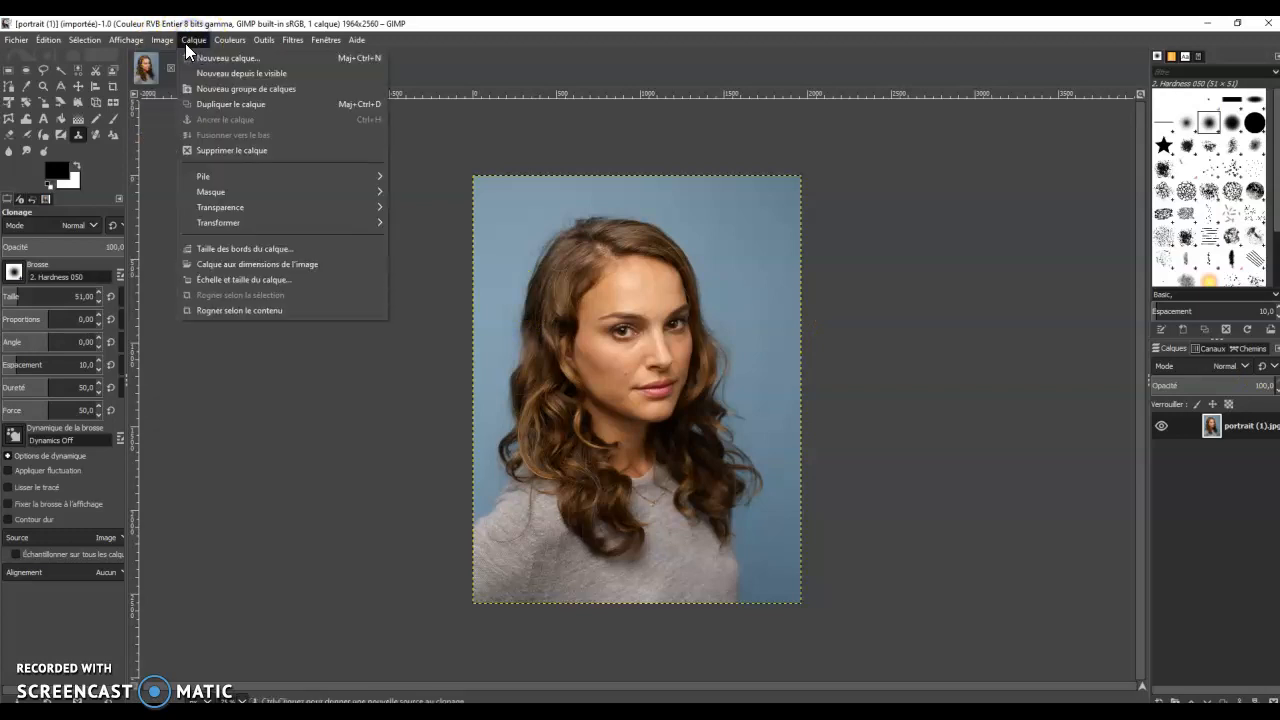
{"action": "left_click", "coordinate": [248, 107]}
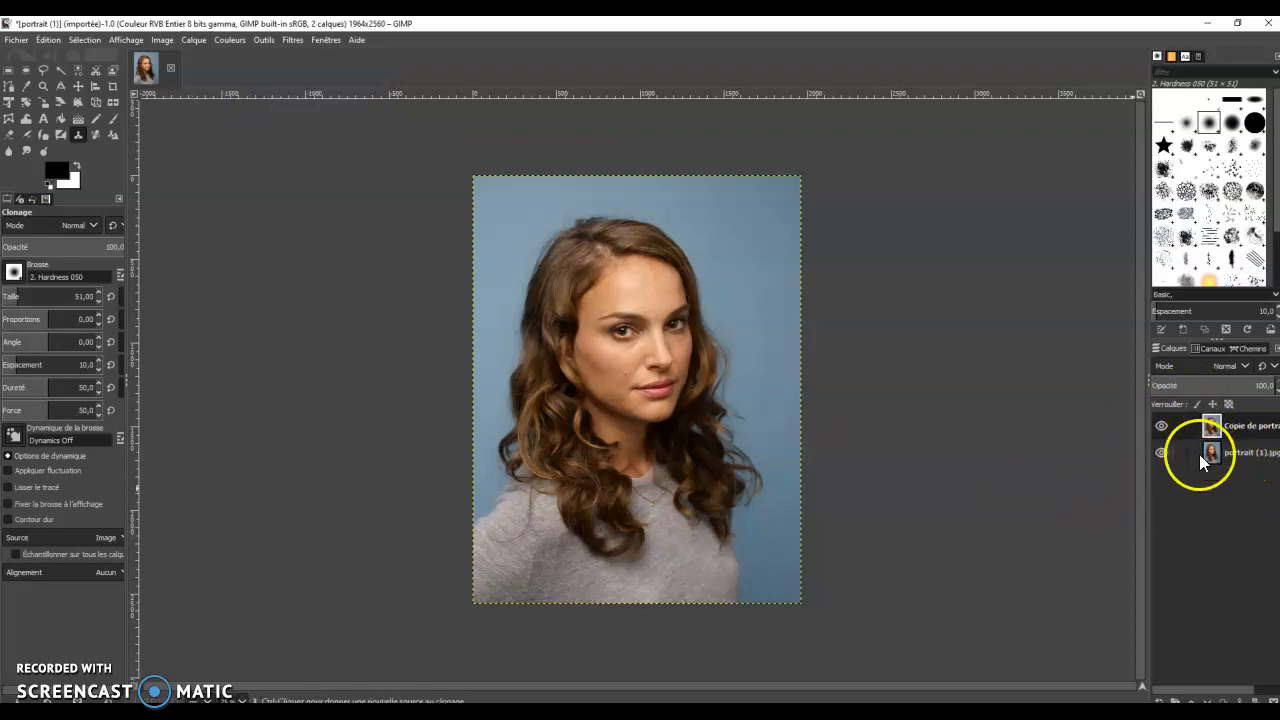
{"action": "left_click", "coordinate": [1228, 458]}
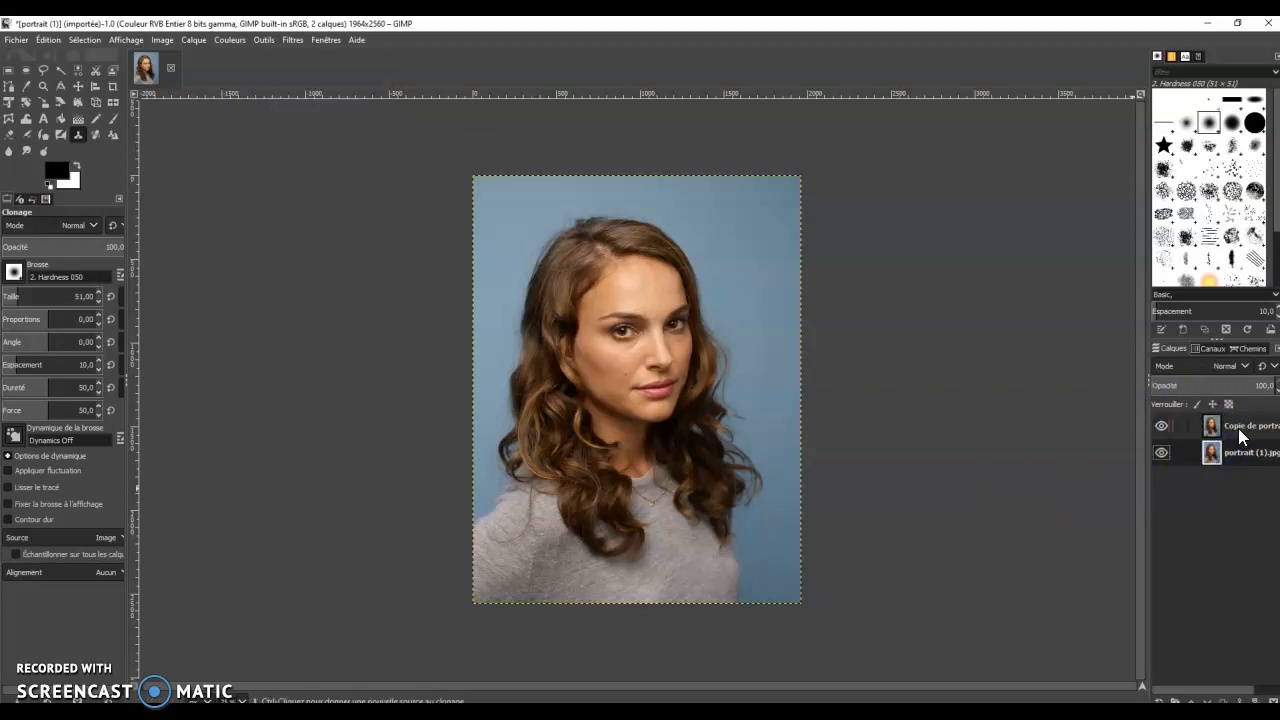
{"action": "left_click", "coordinate": [1240, 437]}
{"action": "left_click", "coordinate": [645, 243], "text": "ctrl"}
{"action": "left_click", "coordinate": [639, 340]}
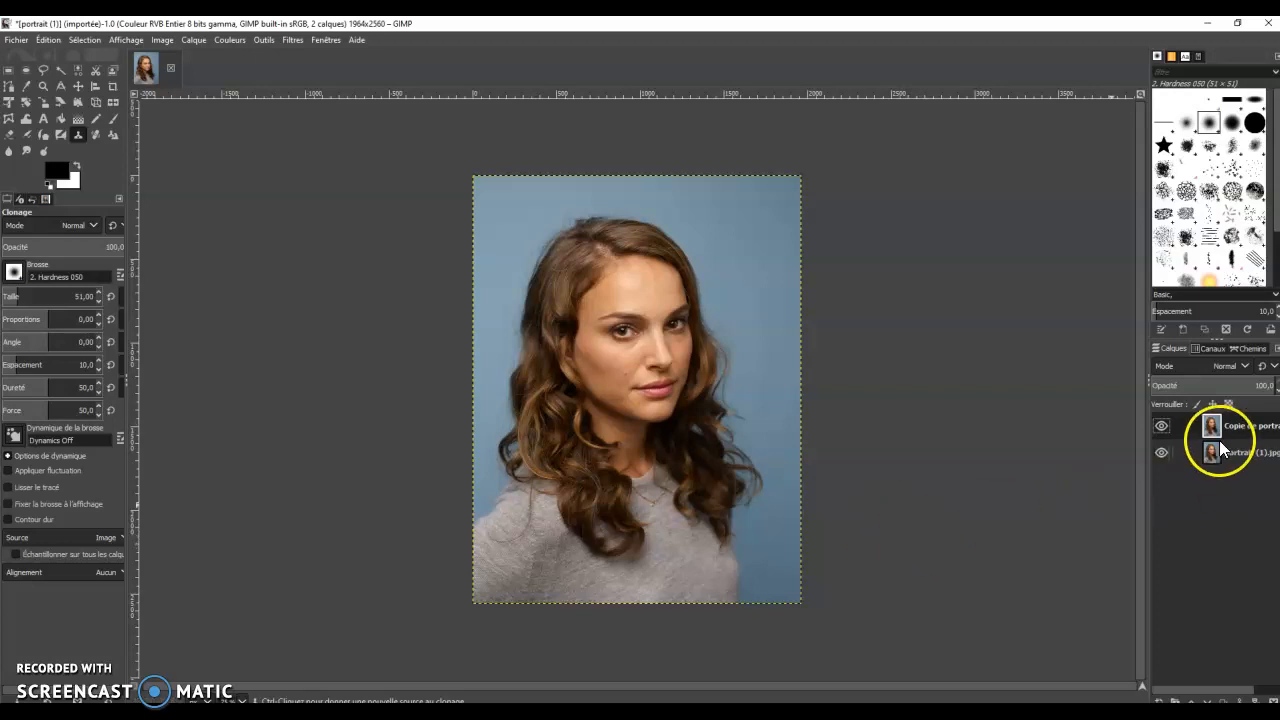
- Apply the Mosaïque distortion filter to the copied layer with hexagonal tiles of size 15
{"action": "left_click", "coordinate": [291, 40]}
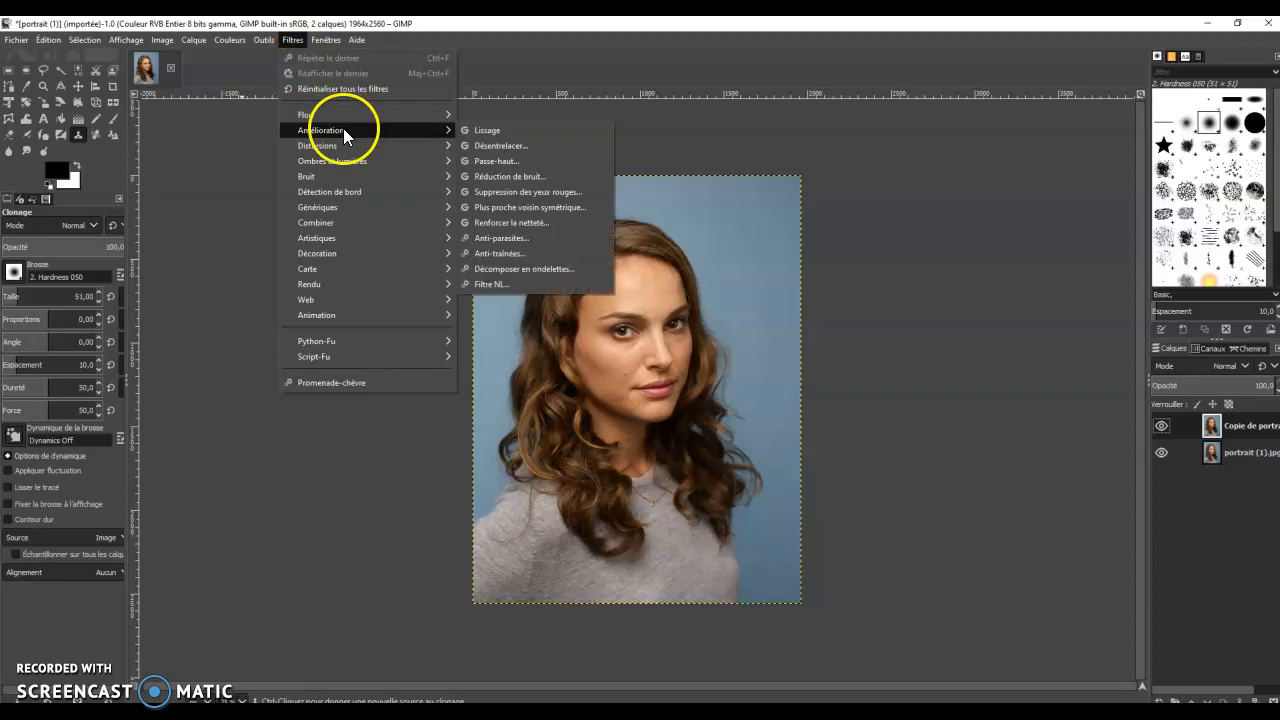
{"action": "mouse_move", "coordinate": [347, 177]}
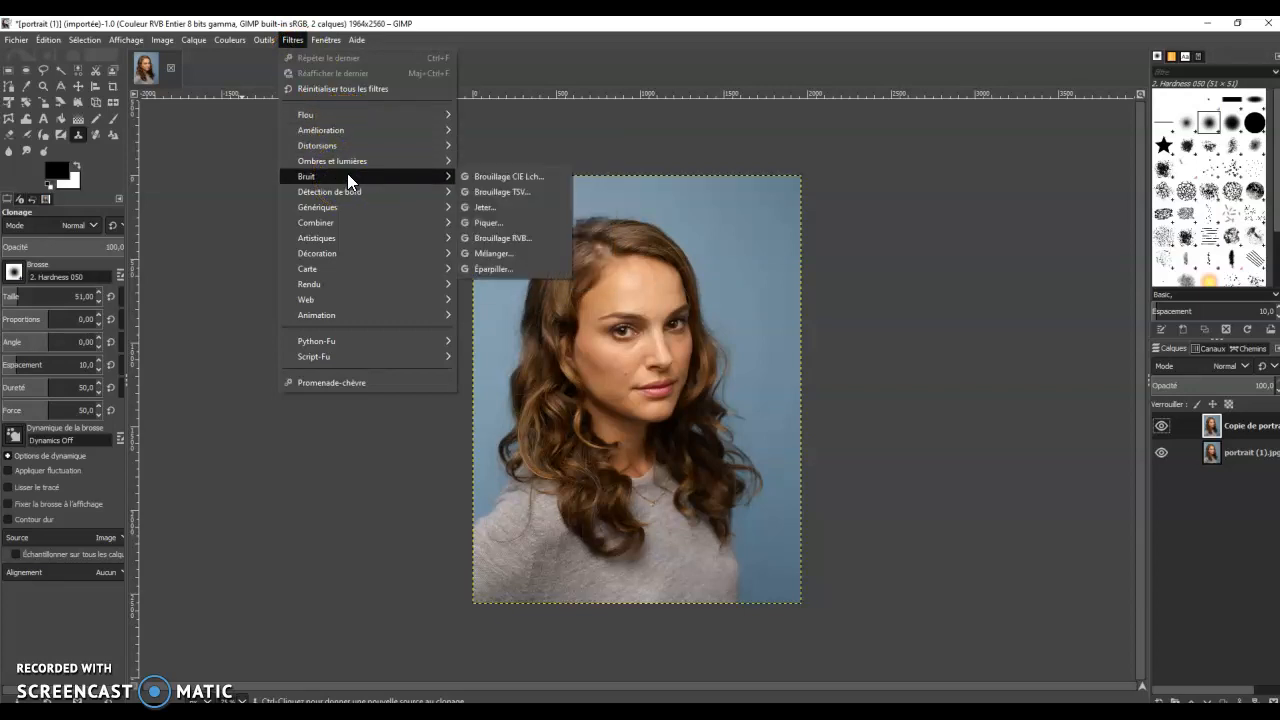
{"action": "mouse_move", "coordinate": [353, 132]}
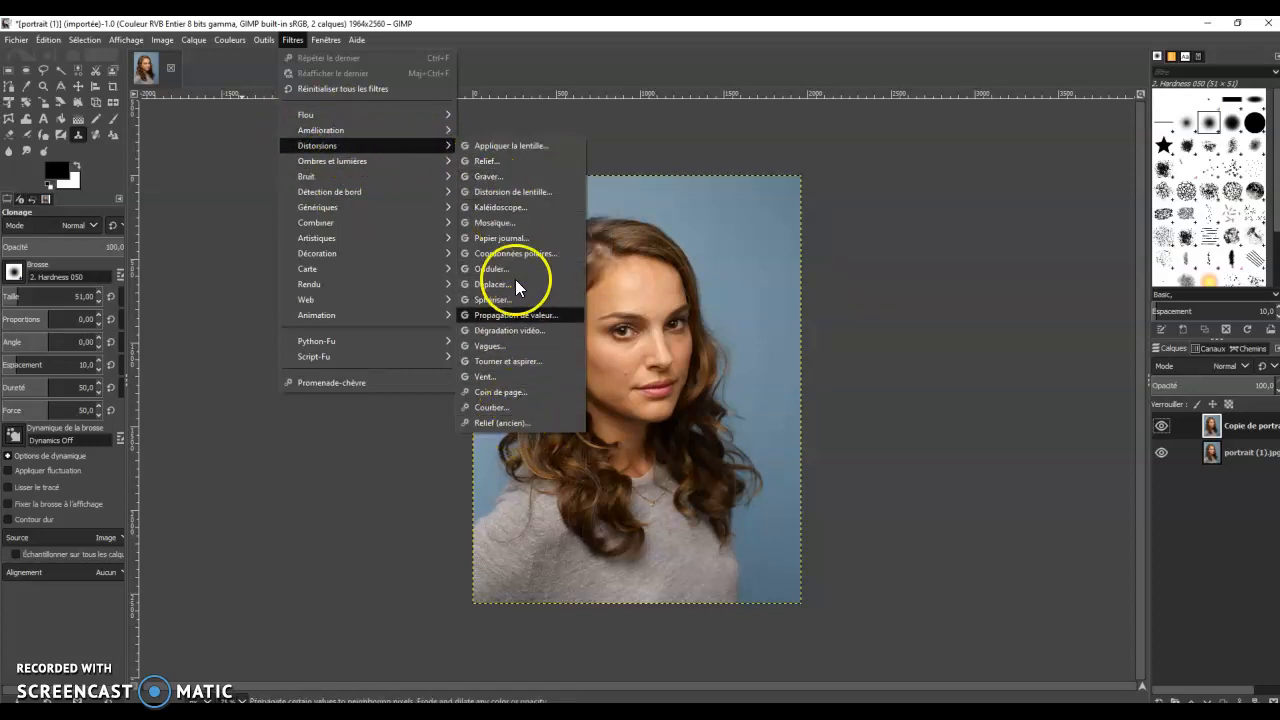
{"action": "left_click", "coordinate": [504, 226]}
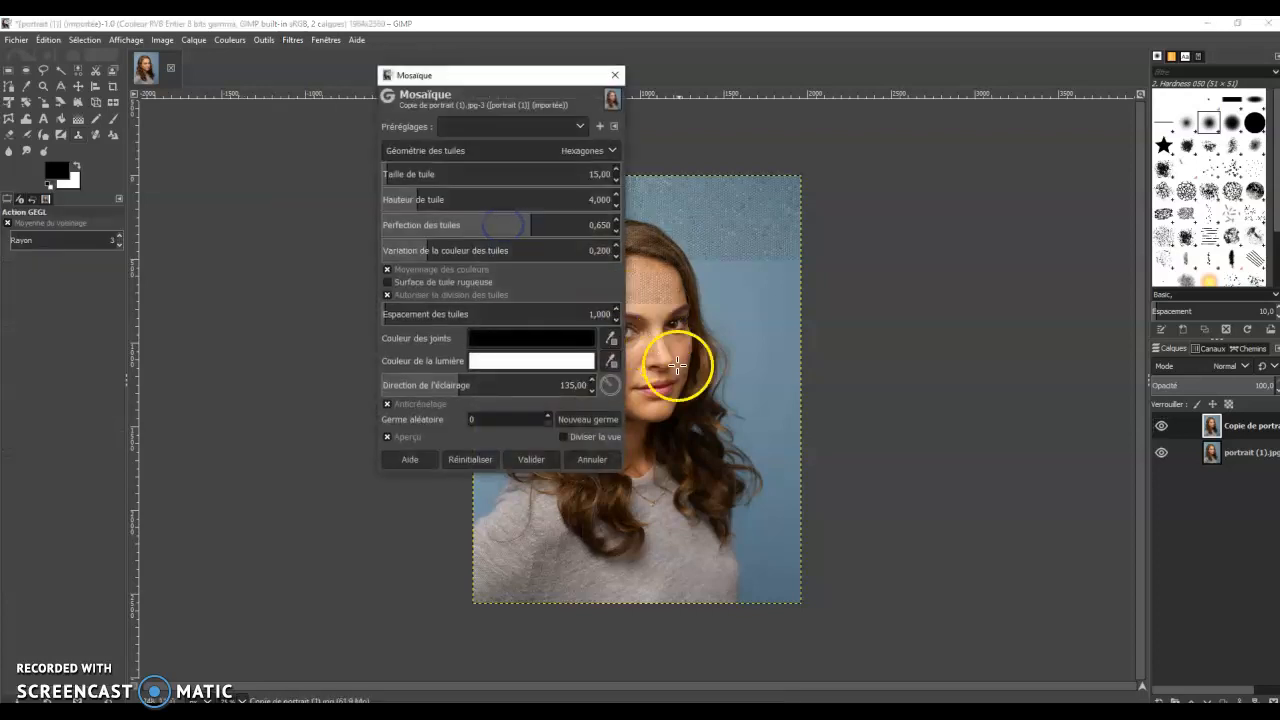
{"action": "left_click", "coordinate": [528, 460]}
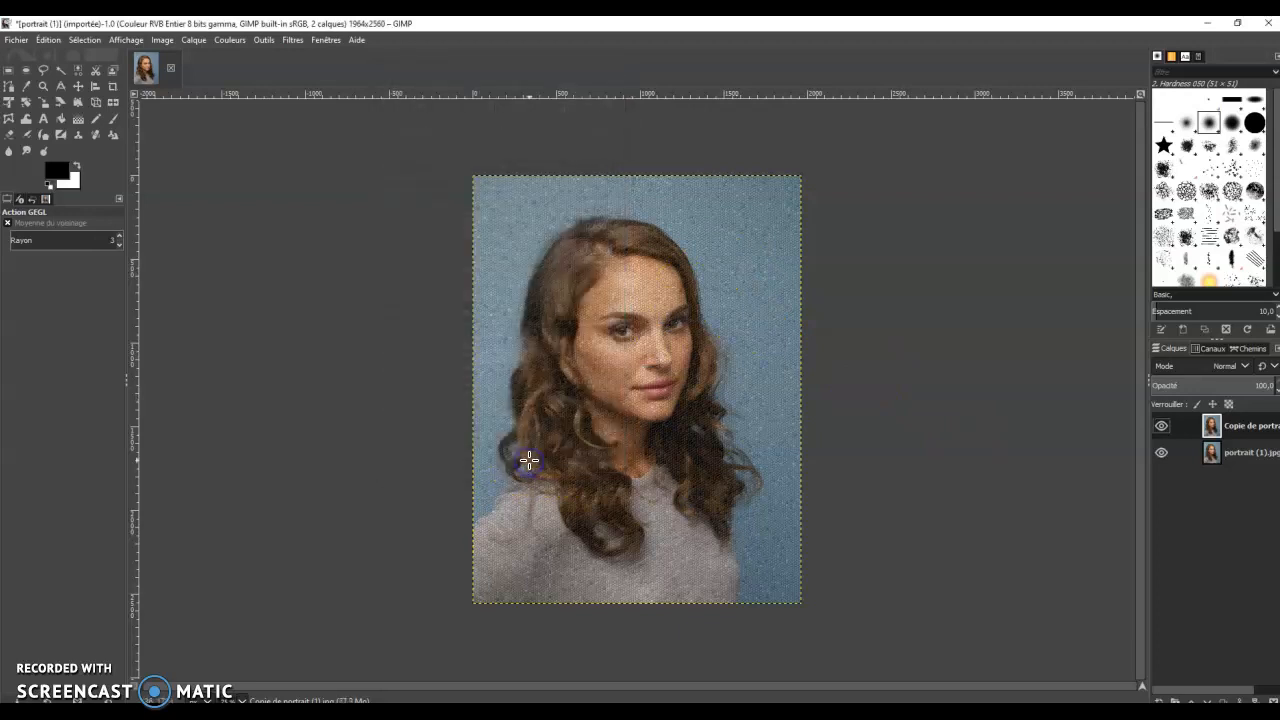
- Undo the Mosaïque filter on the copied portrait layer
{"action": "left_click", "coordinate": [1246, 432]}
{"action": "left_click", "coordinate": [751, 434]}
{"action": "left_click", "coordinate": [558, 375]}
{"action": "left_click_drag", "start_coordinate": [558, 375], "coordinate": [517, 394]}
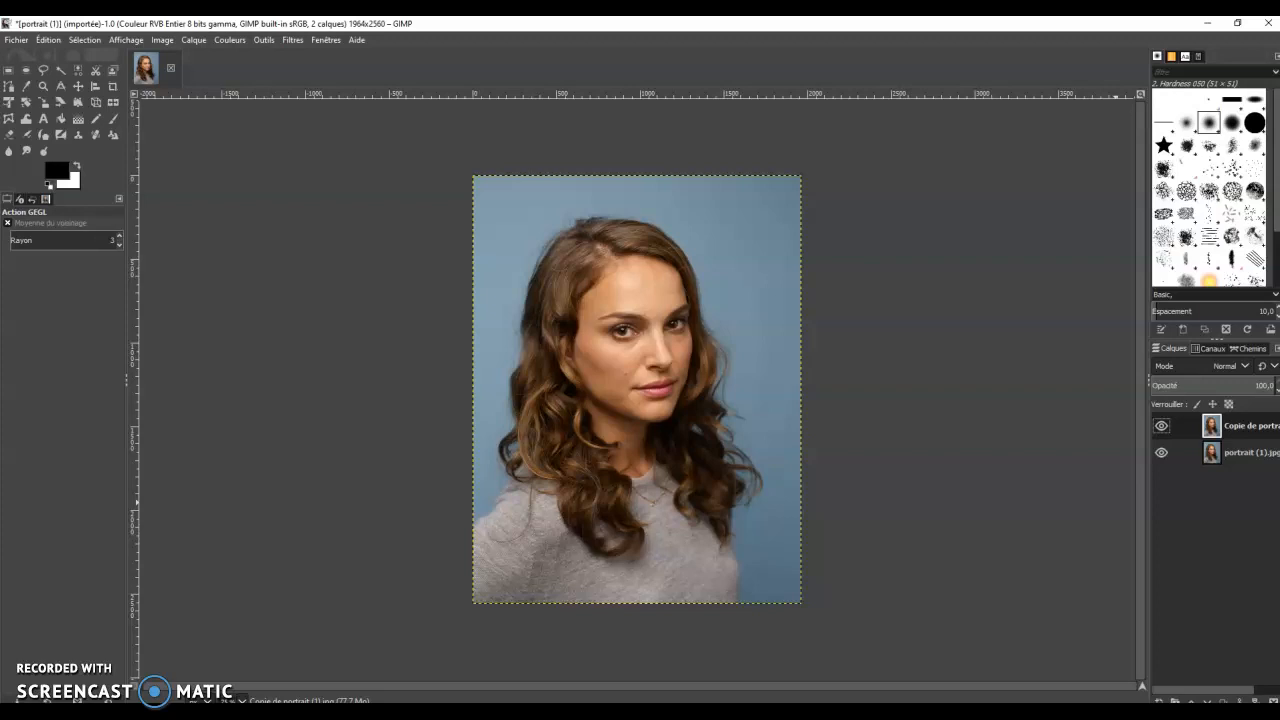
{"action": "left_click", "coordinate": [749, 287]}
{"action": "left_click", "coordinate": [195, 181]}
{"action": "left_click", "coordinate": [350, 449]}
{"action": "left_click", "coordinate": [293, 578]}
{"action": "left_click", "coordinate": [1244, 505]}
{"action": "left_click", "coordinate": [633, 501]}
{"action": "left_click", "coordinate": [474, 470]}
{"action": "left_click", "coordinate": [740, 432]}
{"action": "key", "text": "shift+ctrl+j"}
{"action": "left_click", "coordinate": [842, 402]}
{"action": "left_click", "coordinate": [460, 349]}
{"action": "left_click", "coordinate": [365, 219]}
{"action": "left_click", "coordinate": [1202, 399]}
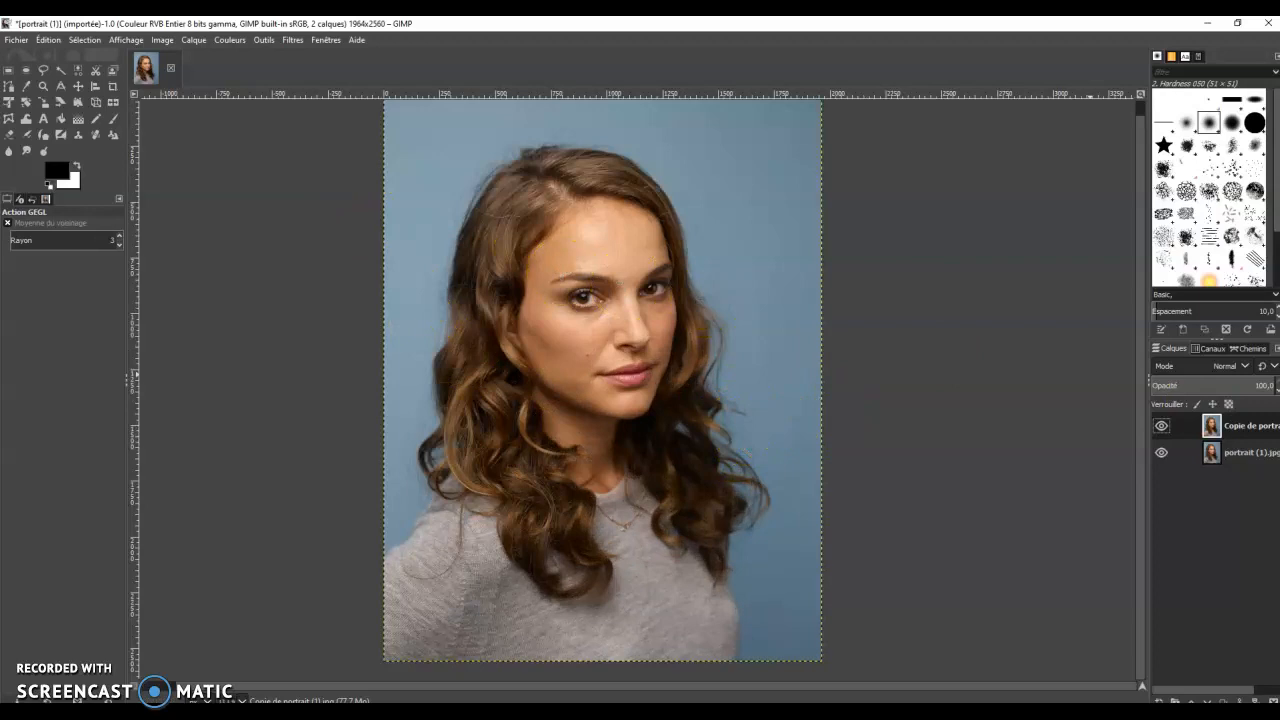
- Retouch the lower lip with the Clone tool, using a nearby area of the lip as the source
{"action": "scroll", "coordinate": [649, 491], "scroll_direction": "up", "scroll_amount": 2}
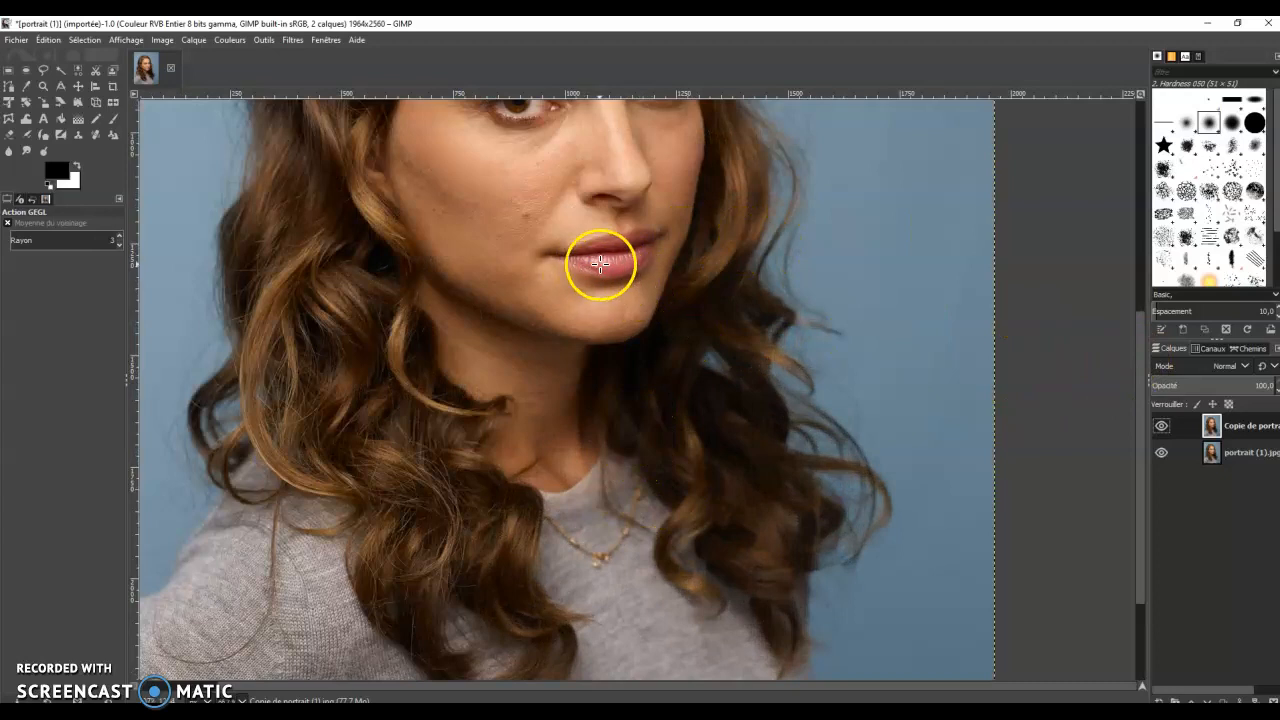
{"action": "left_click", "coordinate": [256, 39]}
{"action": "mouse_move", "coordinate": [409, 76]}
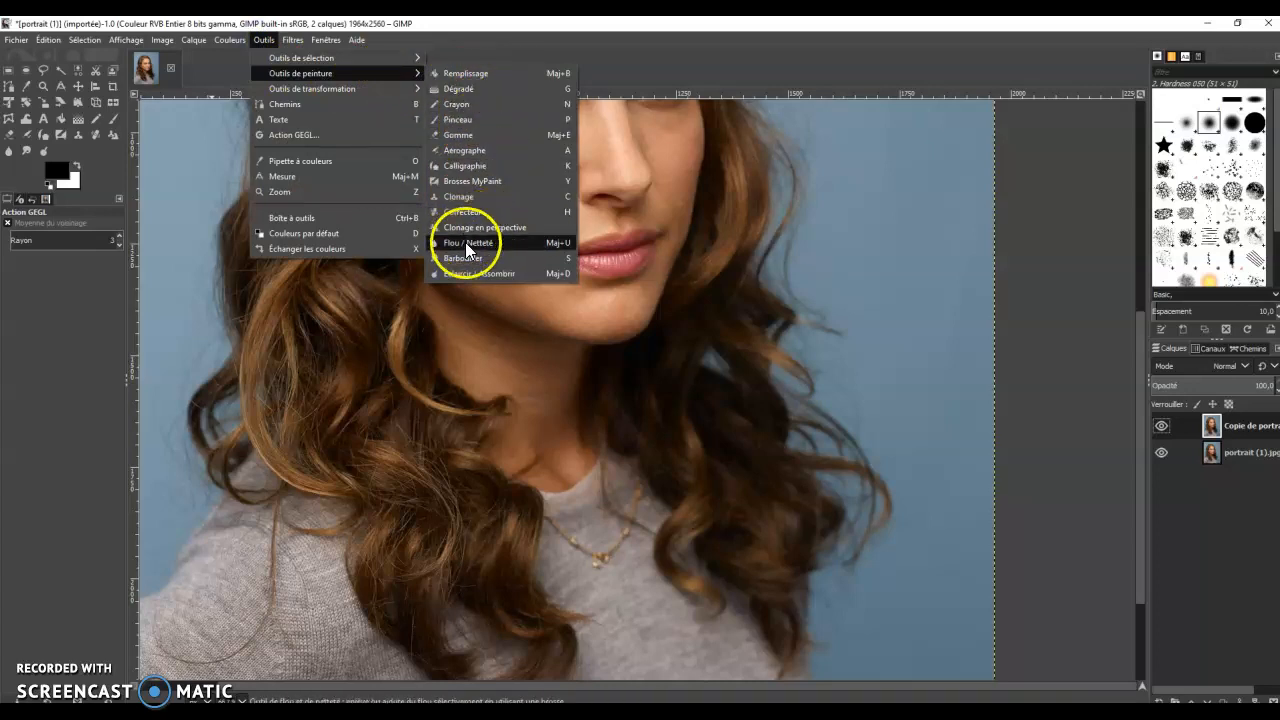
{"action": "left_click", "coordinate": [463, 196]}
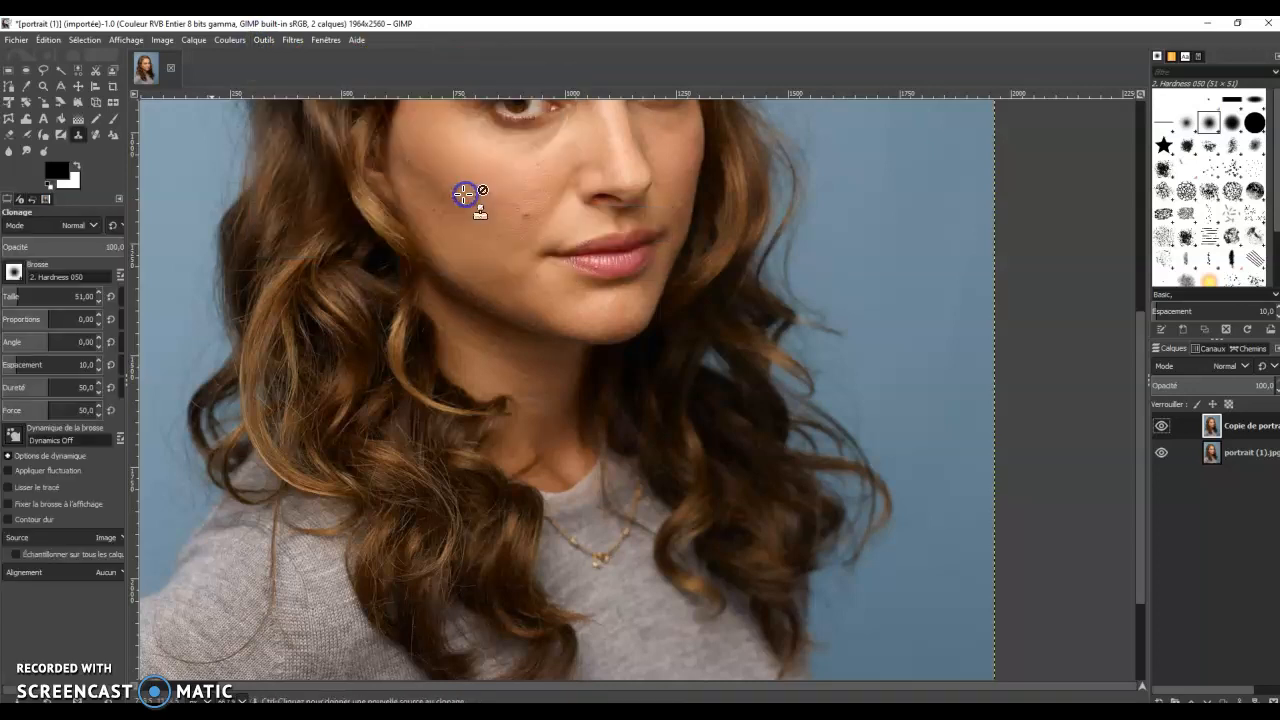
{"action": "left_click", "coordinate": [614, 264], "text": "ctrl"}
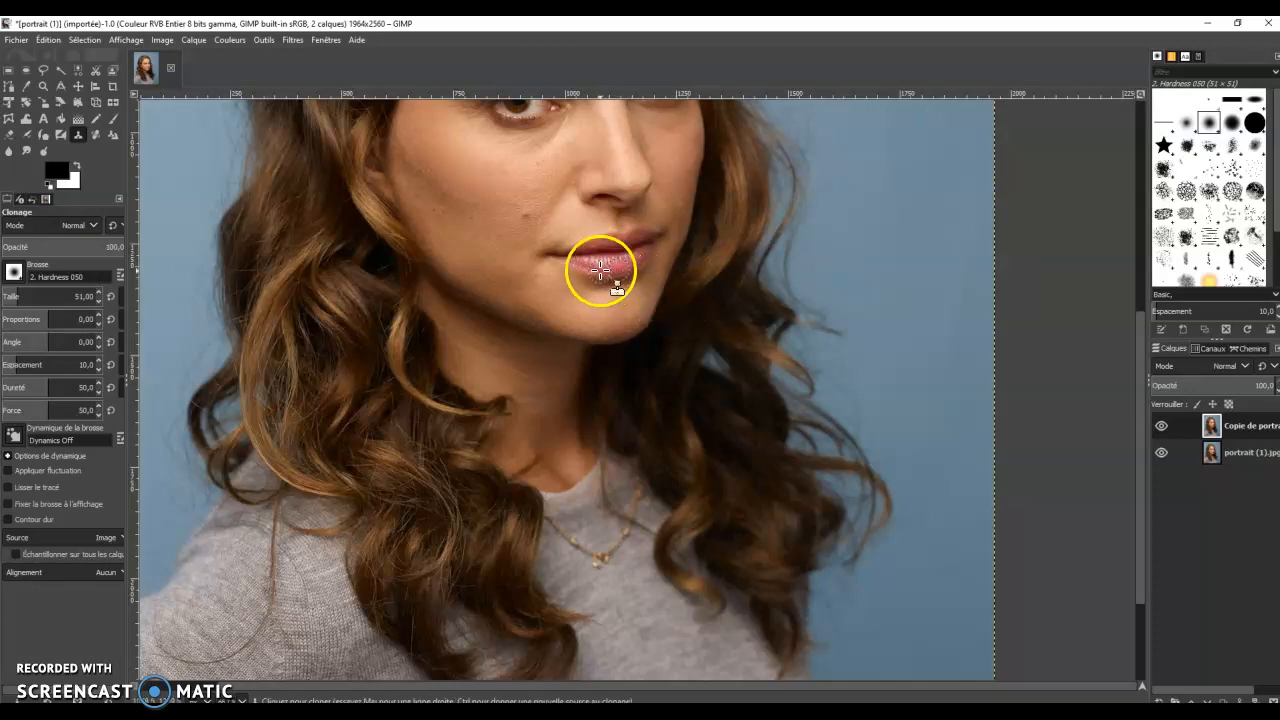
{"action": "left_click", "coordinate": [595, 266]}
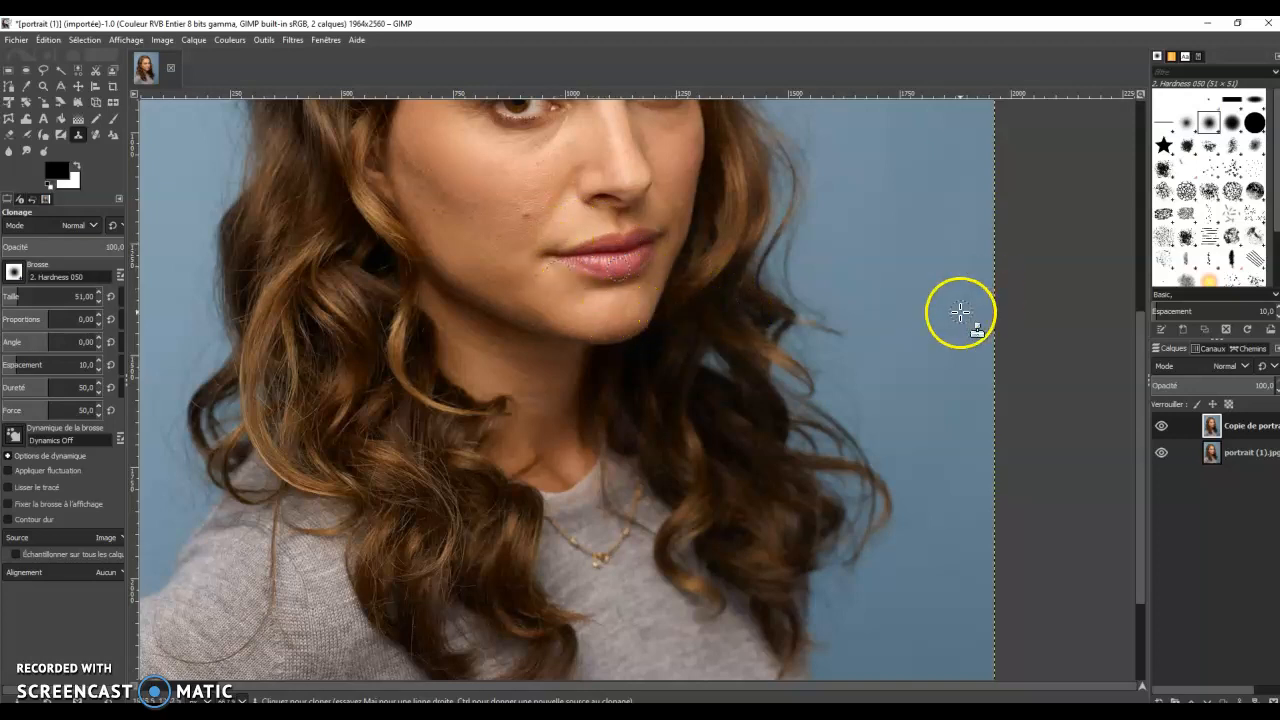
- Clone clear cheek skin over the small mole beside the nose and mouth, sampling the skin next to it
{"action": "scroll", "coordinate": [1030, 355], "scroll_direction": "up", "scroll_amount": 5}
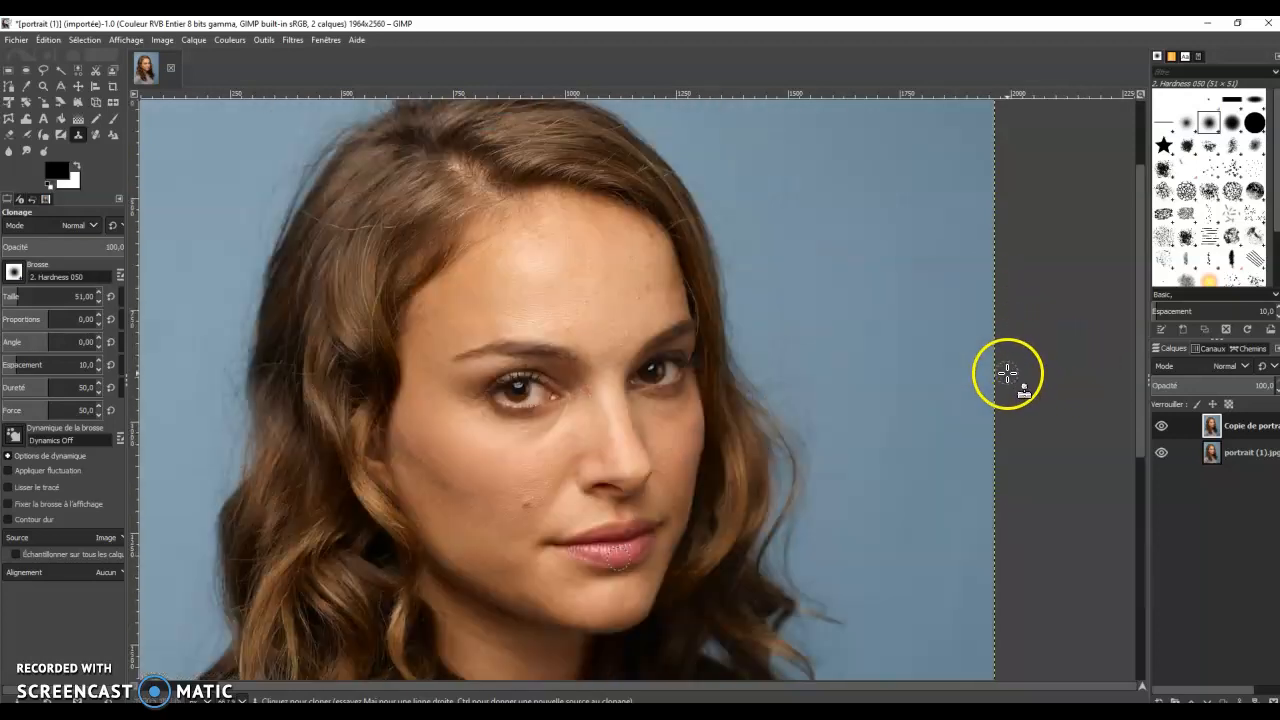
{"action": "left_click", "coordinate": [498, 510], "text": "ctrl"}
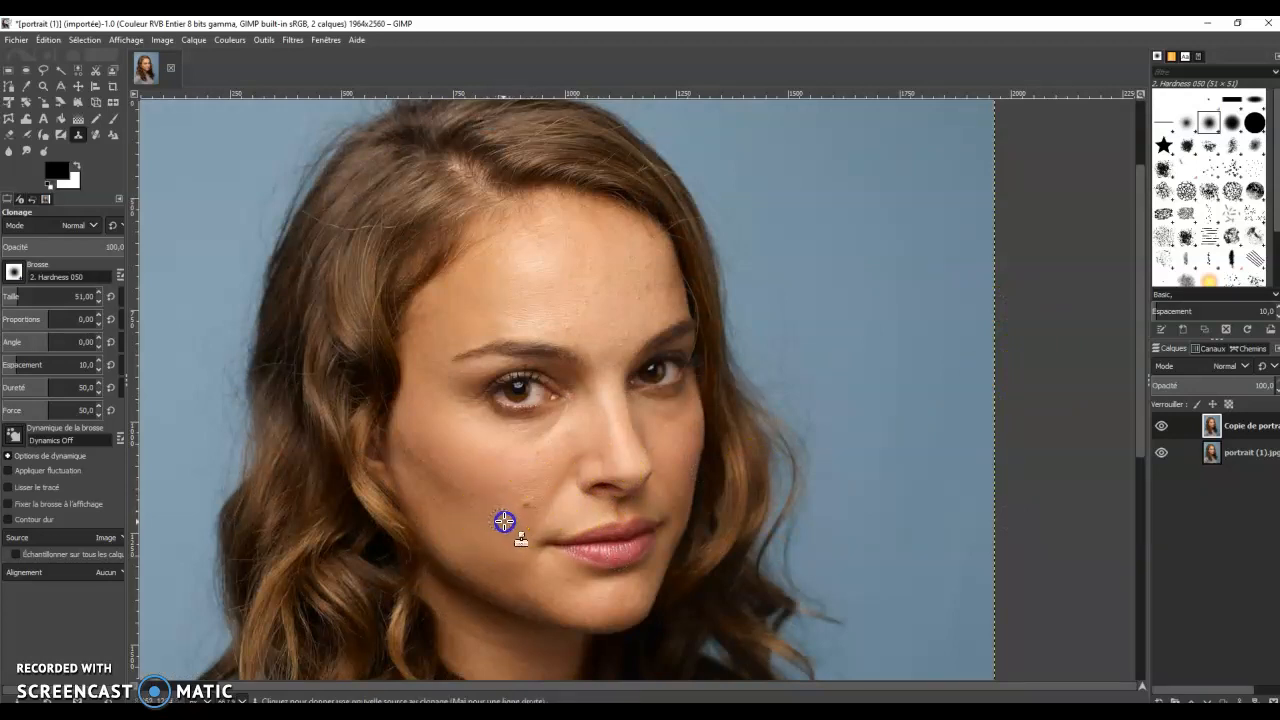
{"action": "left_click", "coordinate": [528, 506]}
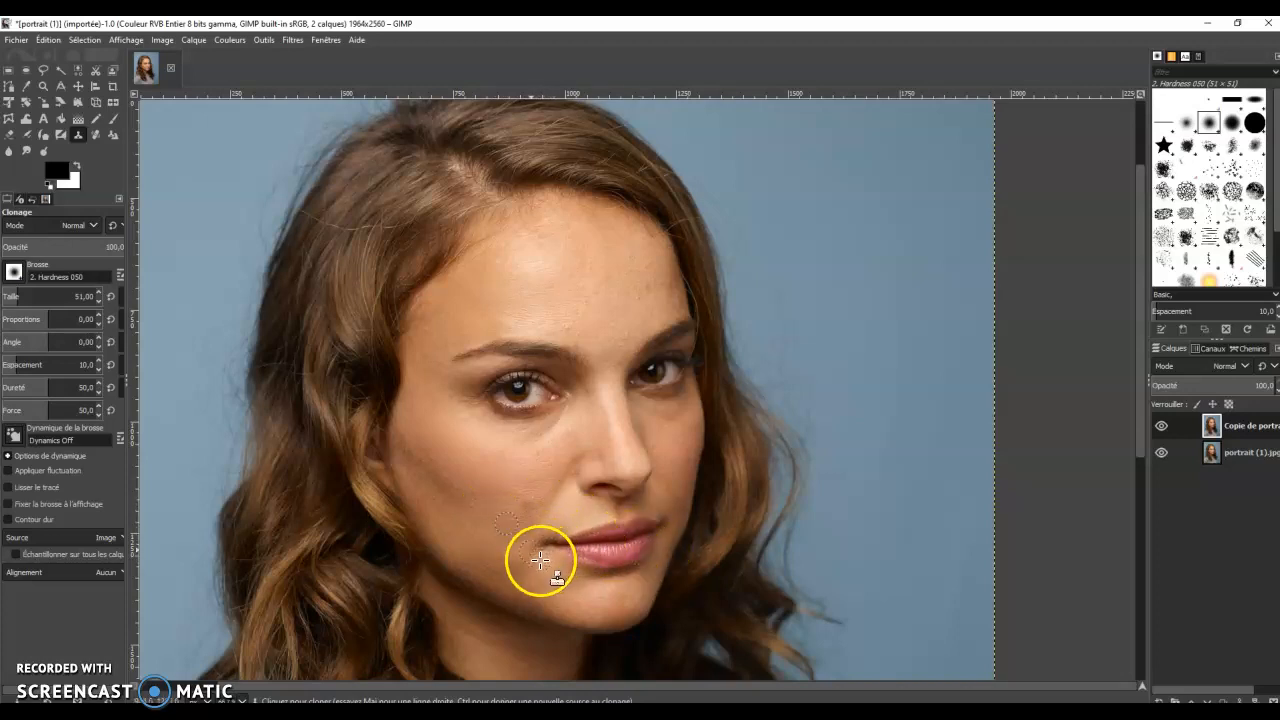
{"action": "left_click", "coordinate": [497, 497], "text": "ctrl"}
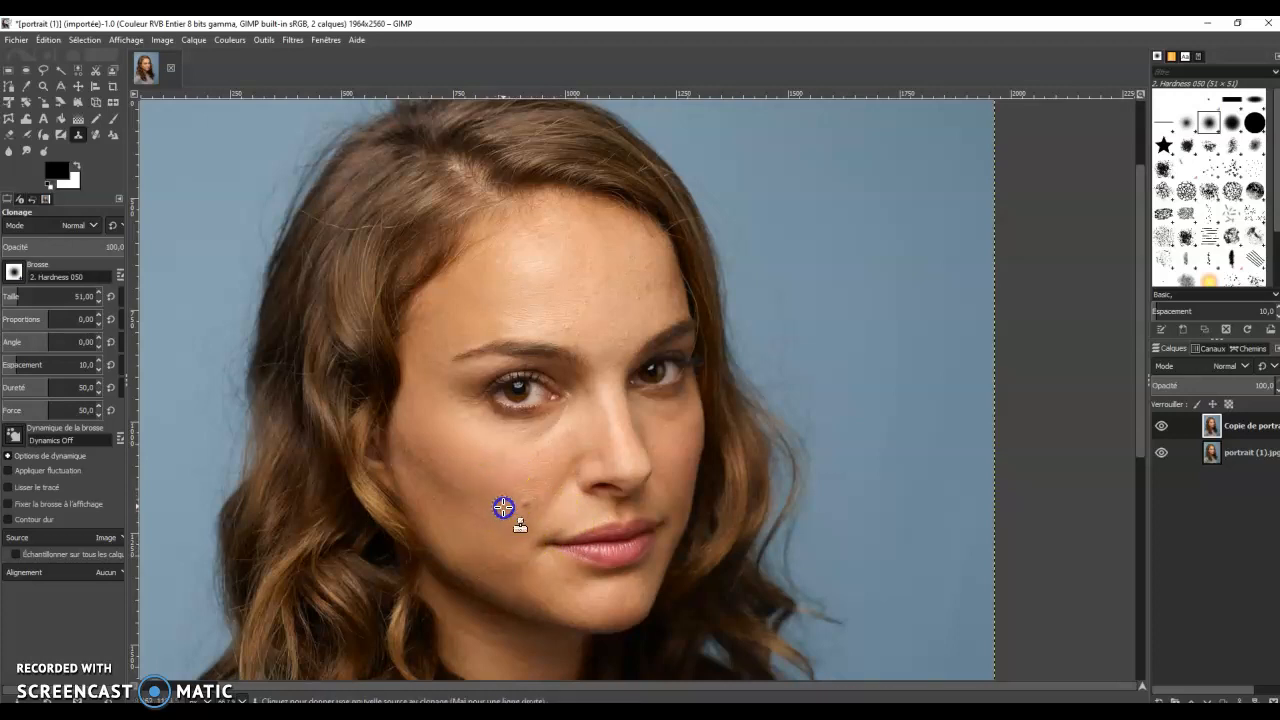